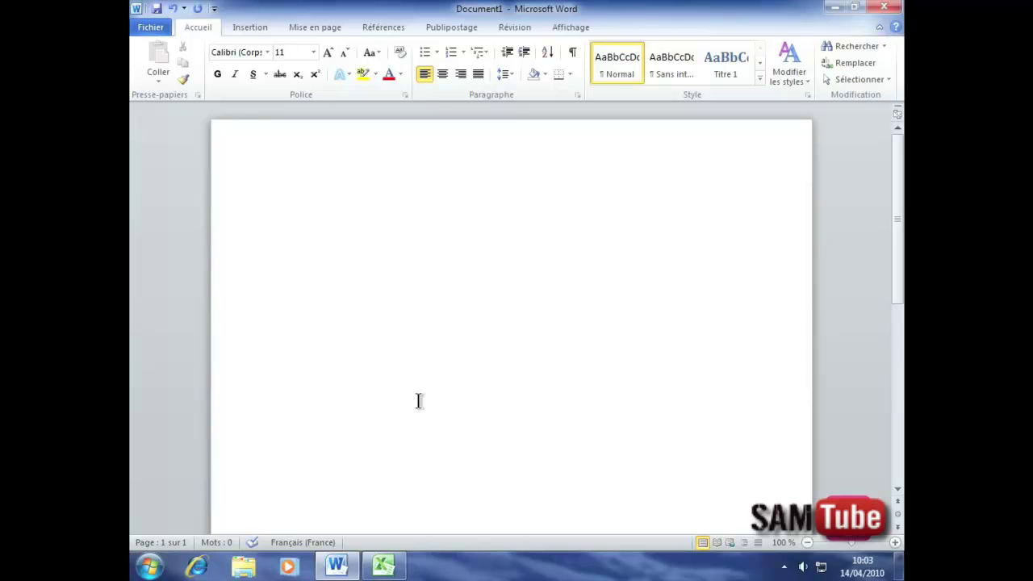
Copy the column chart from the Graphique workbook in Excel and paste it into the blank Word document
left_click(385, 567)
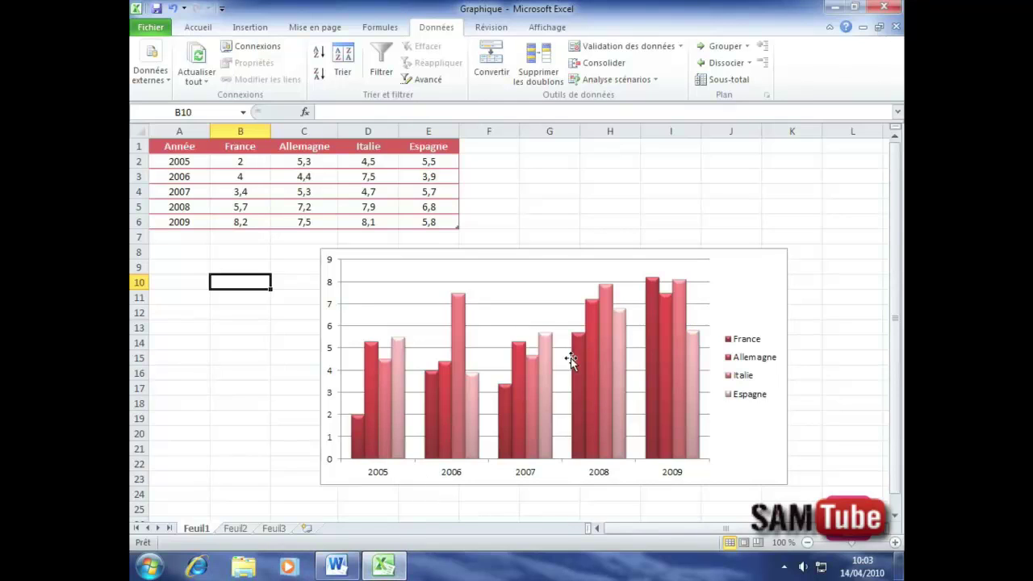
left_click(733, 257)
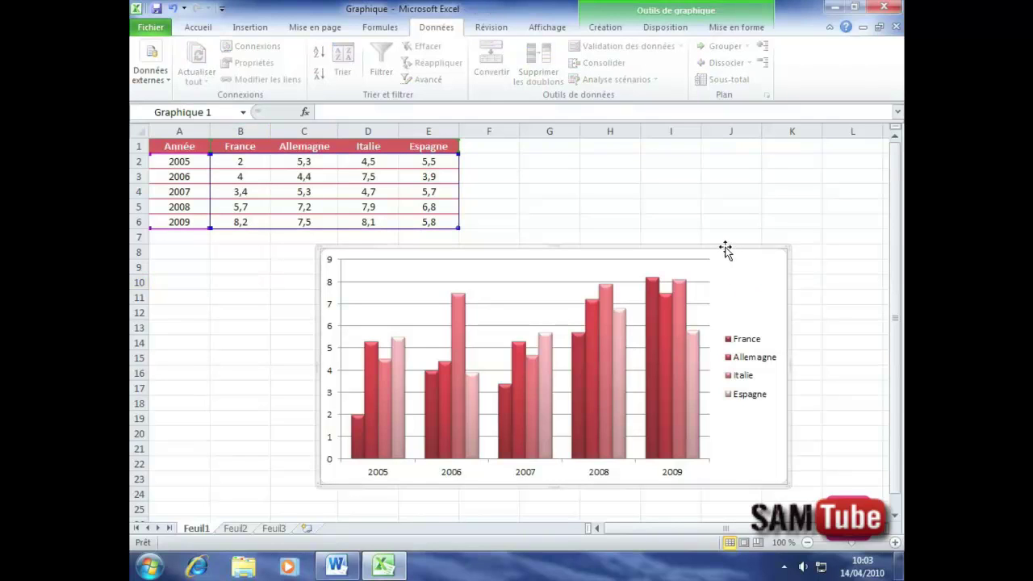
right_click(728, 254)
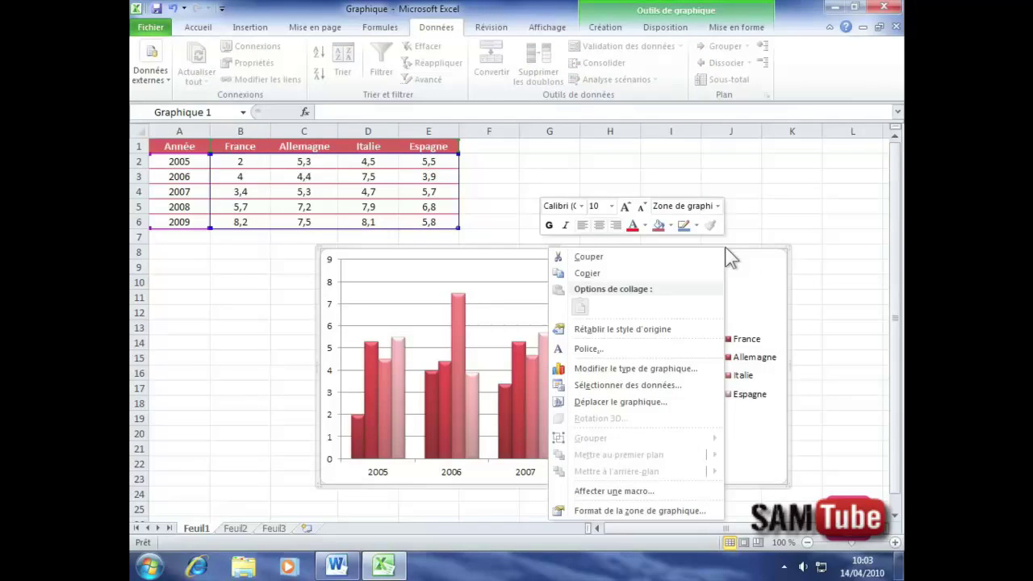
left_click(585, 273)
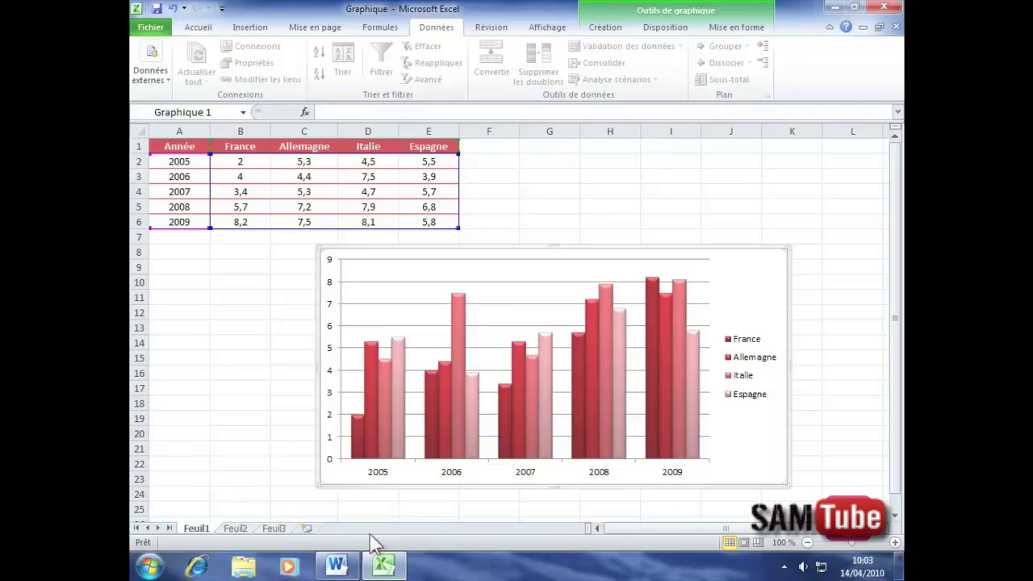
left_click(338, 567)
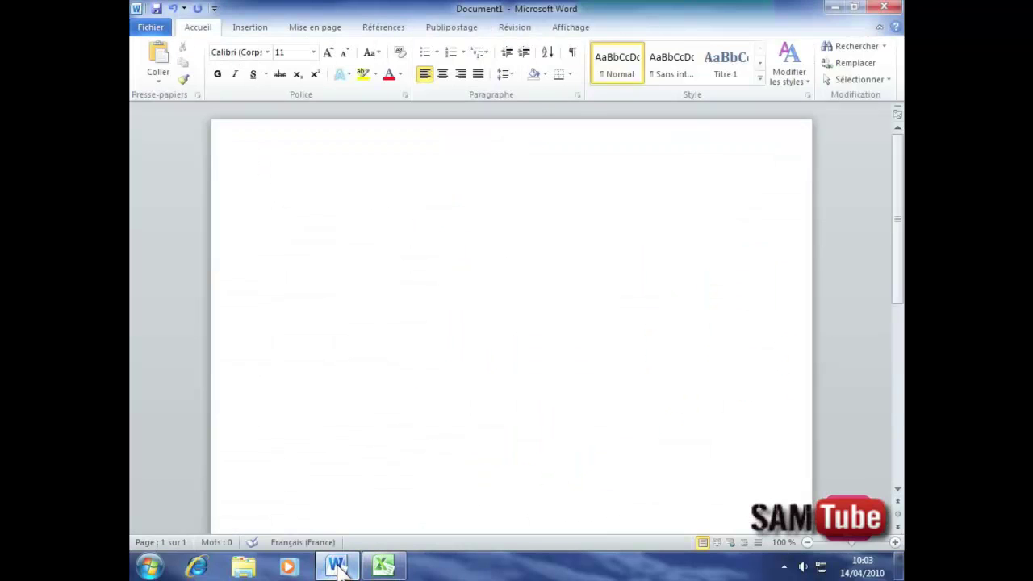
left_click(158, 55)
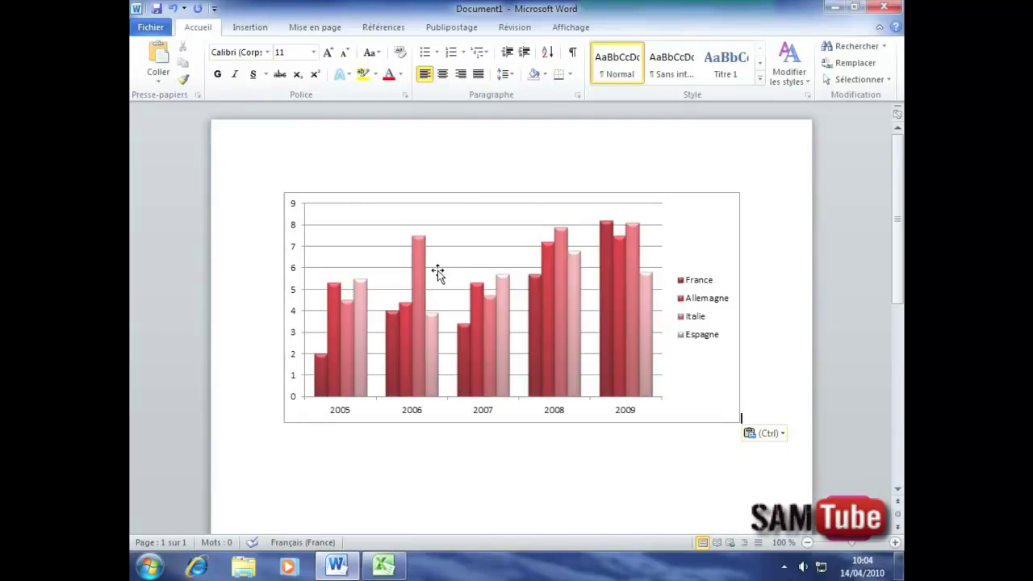
Apply the green bevelled chart style, in the same row as the current red one, to the pasted chart
left_click(493, 327)
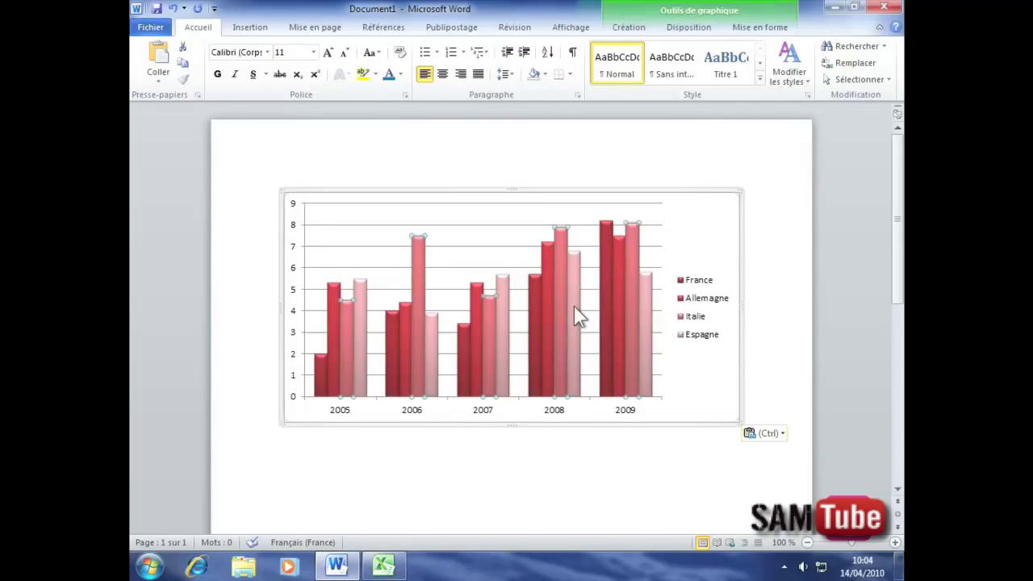
left_click(630, 29)
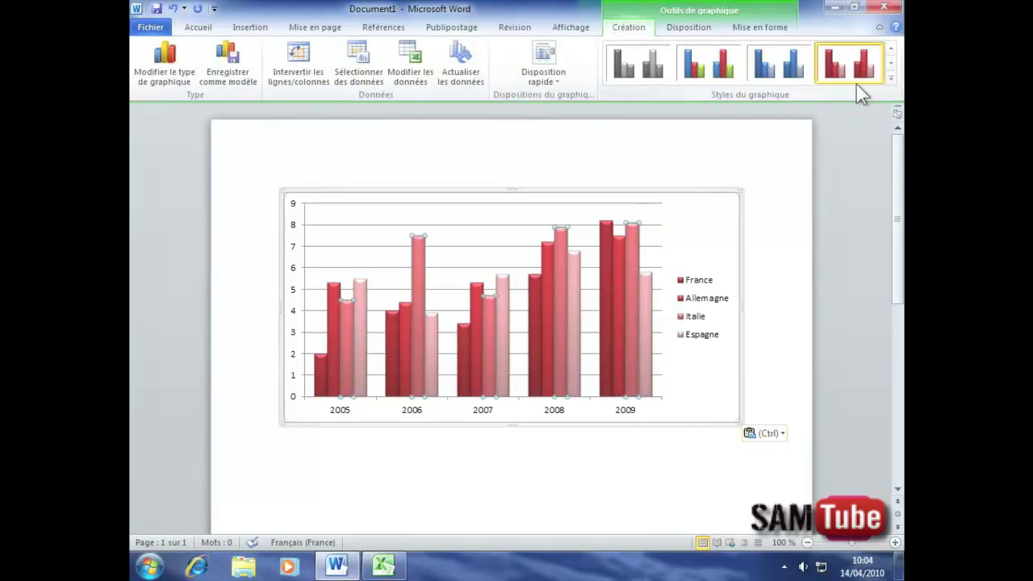
left_click(891, 80)
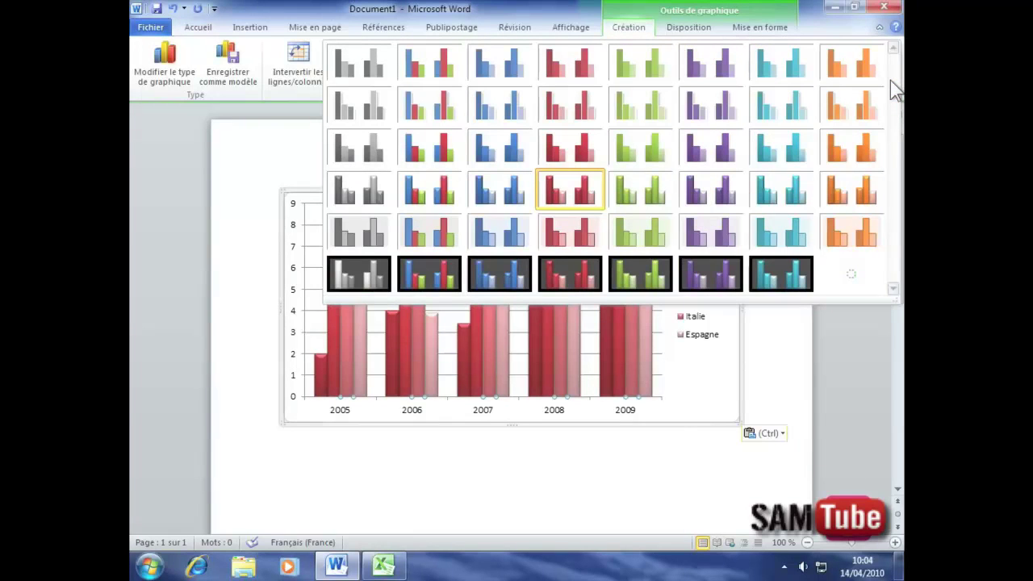
left_click(635, 190)
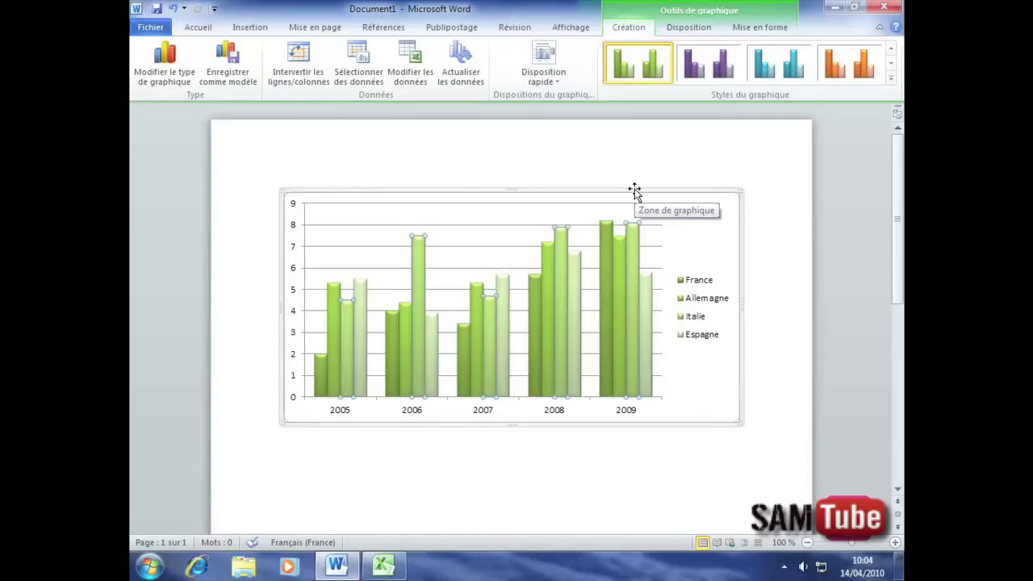
Open the pasted chart's source data, change the header in cell E1 to Portugal, and return to the maximized Word document
left_click(407, 59)
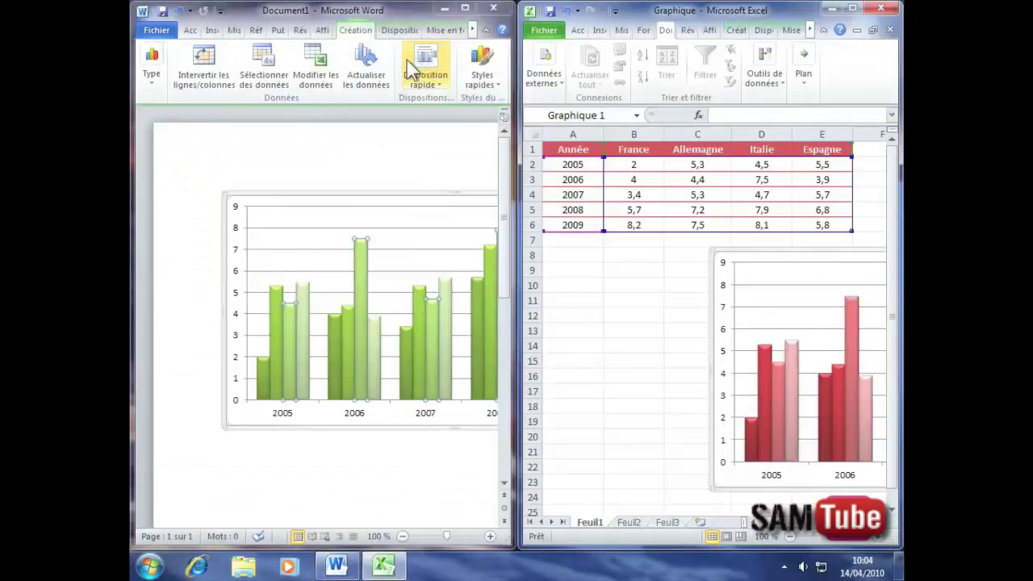
left_click(829, 150)
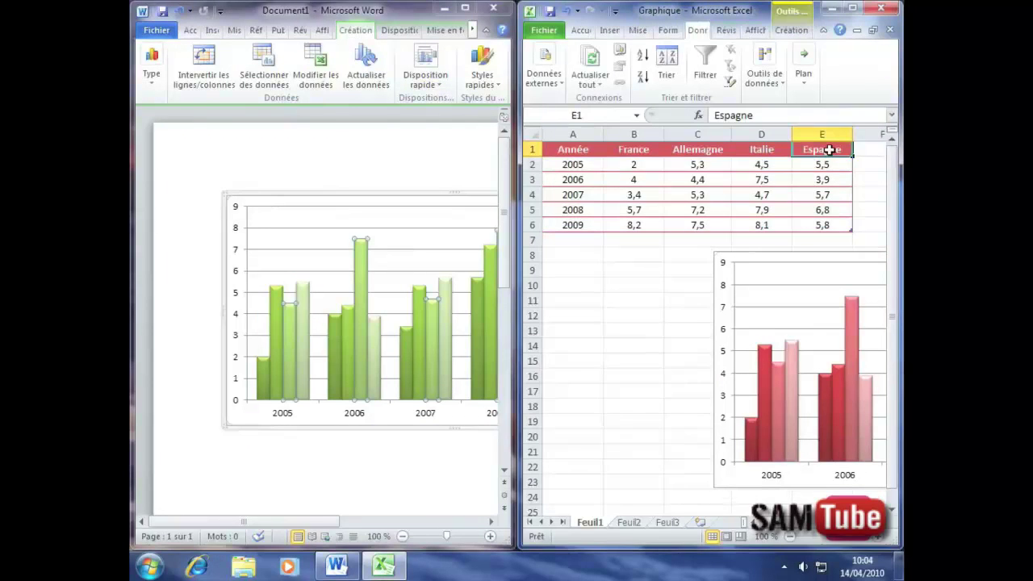
type("Portugal")
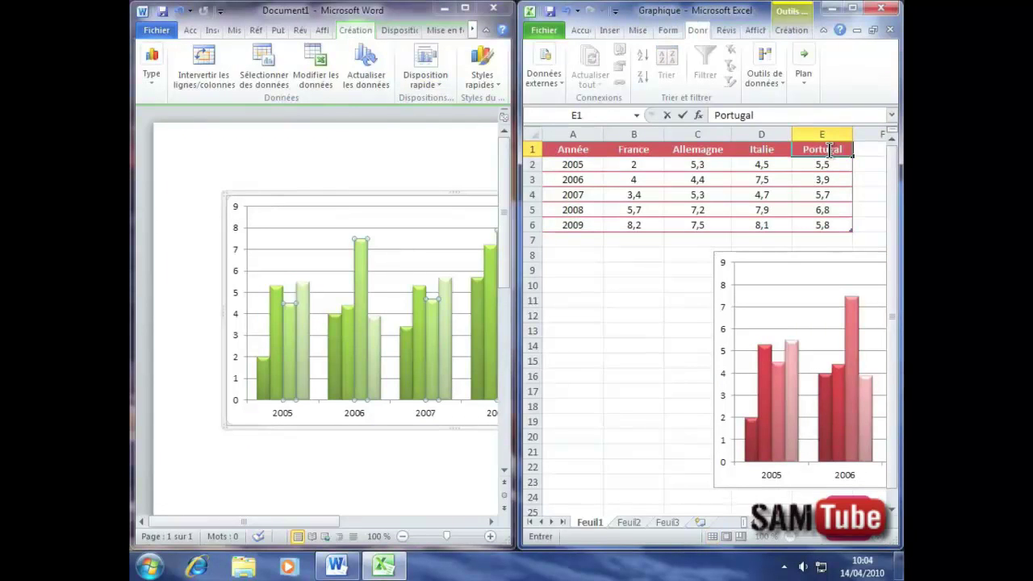
key("Return")
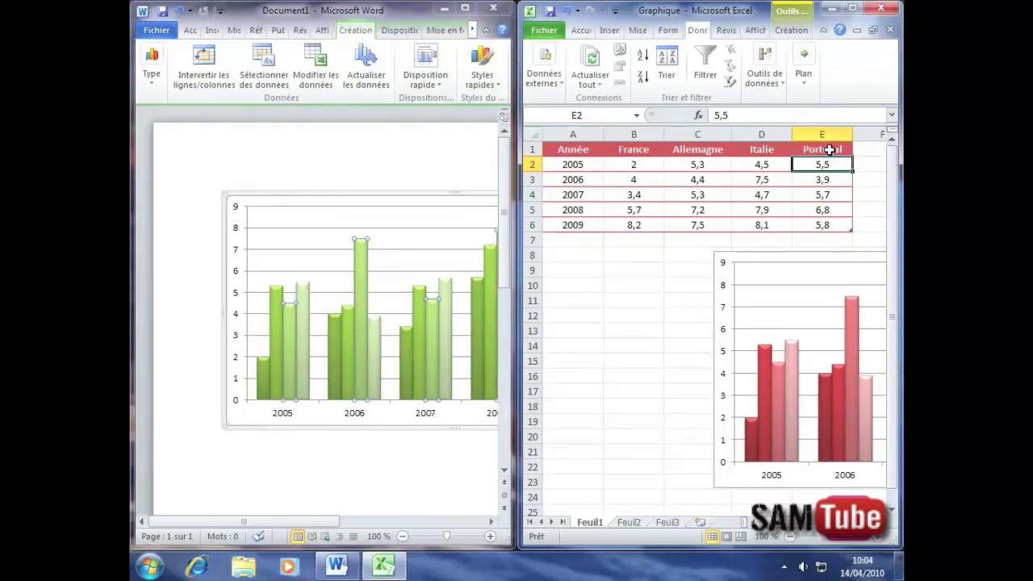
left_click(464, 10)
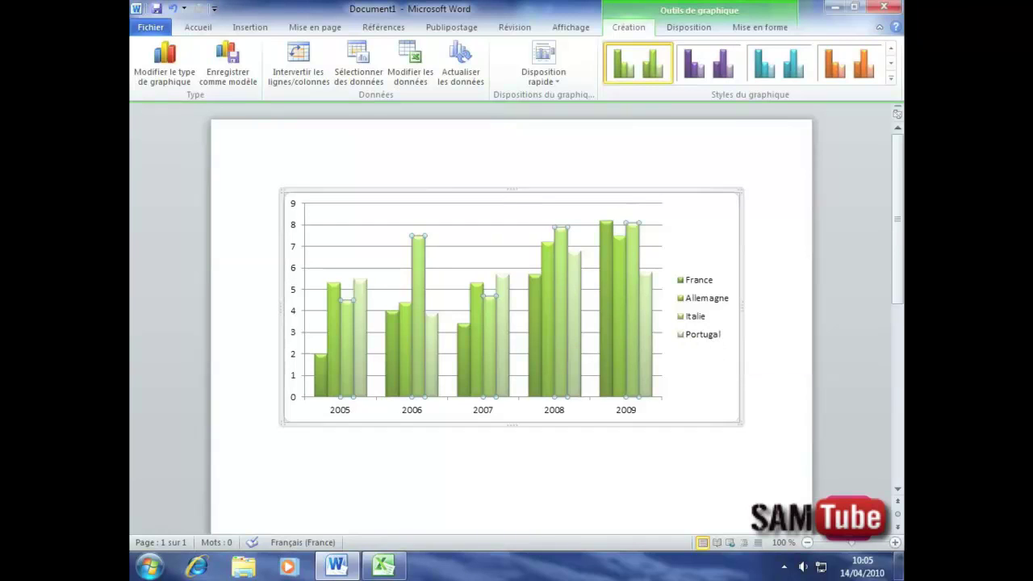
Replace the pasted chart with an Image (PNG) version of the copied chart using Paste Special
left_click(517, 191)
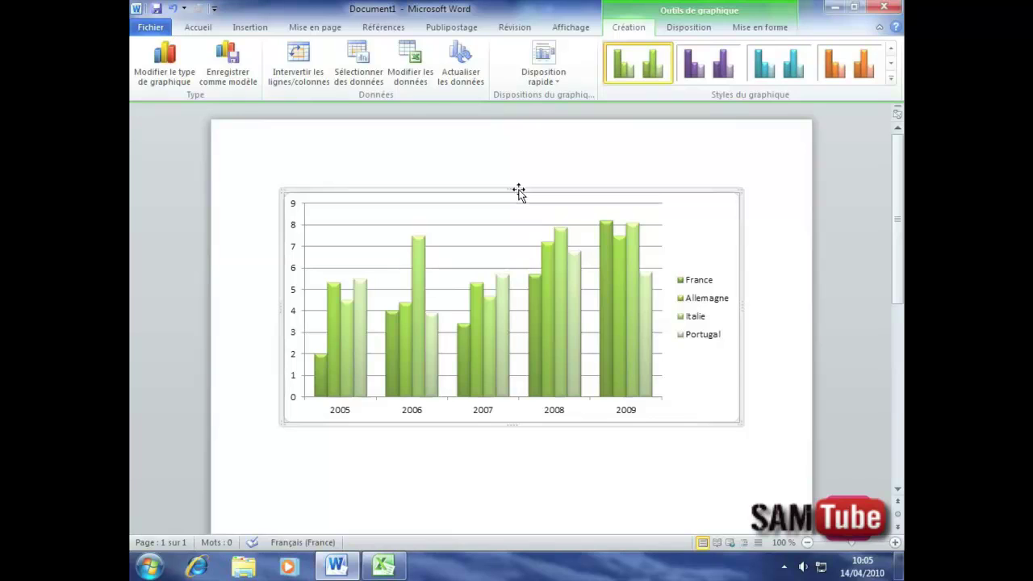
key("Delete")
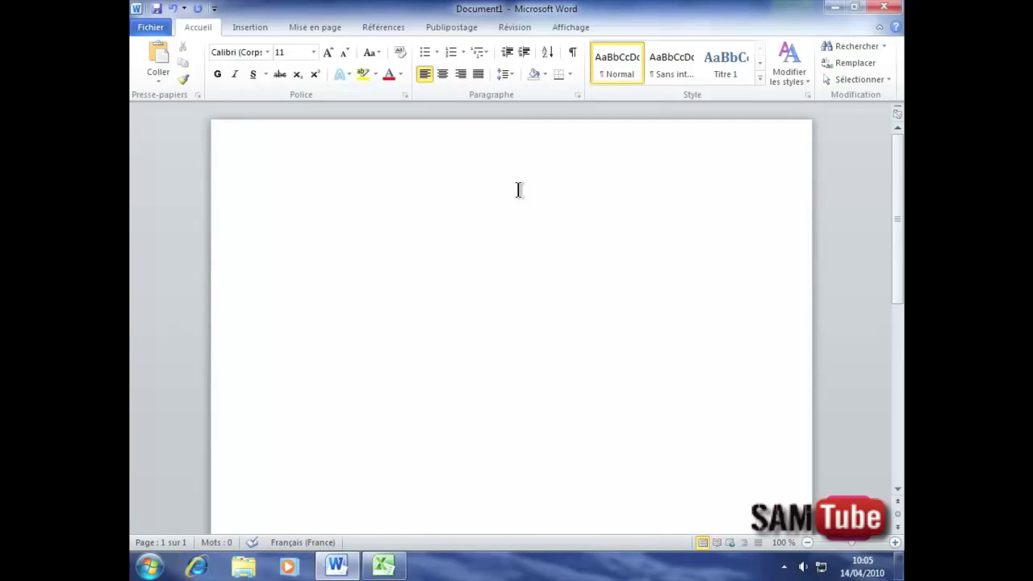
left_click(158, 84)
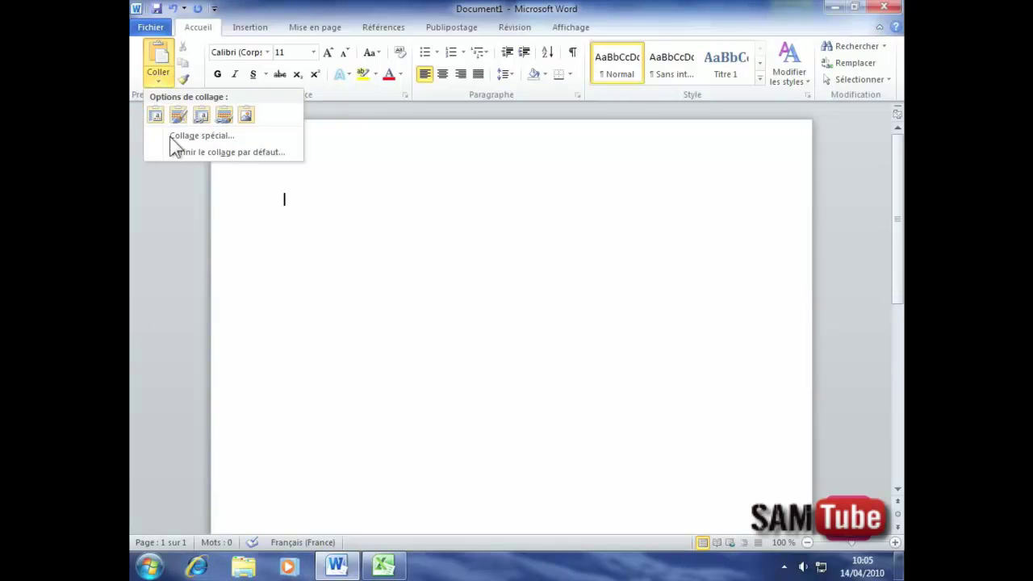
left_click(196, 134)
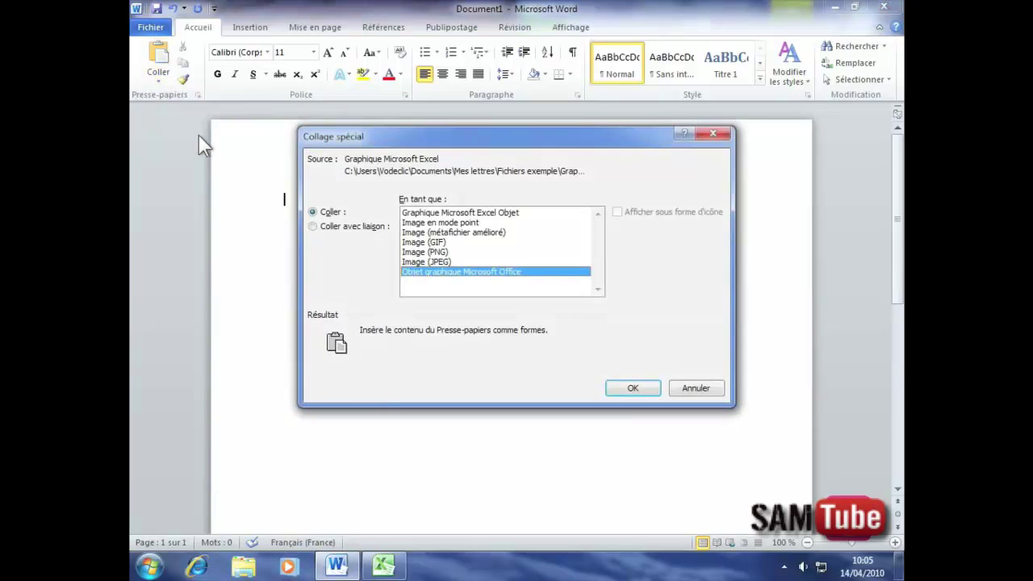
left_click(433, 253)
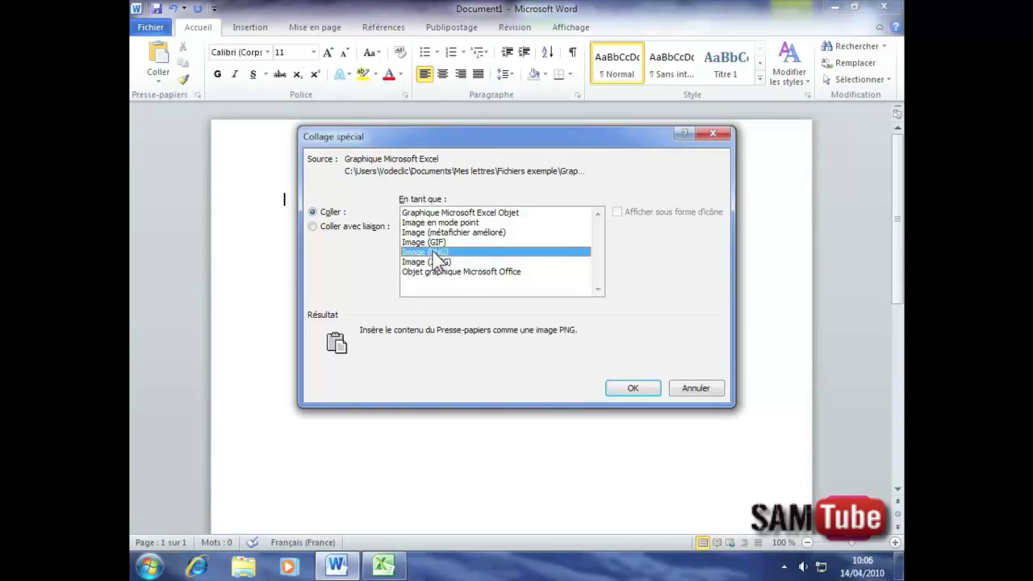
left_click(641, 390)
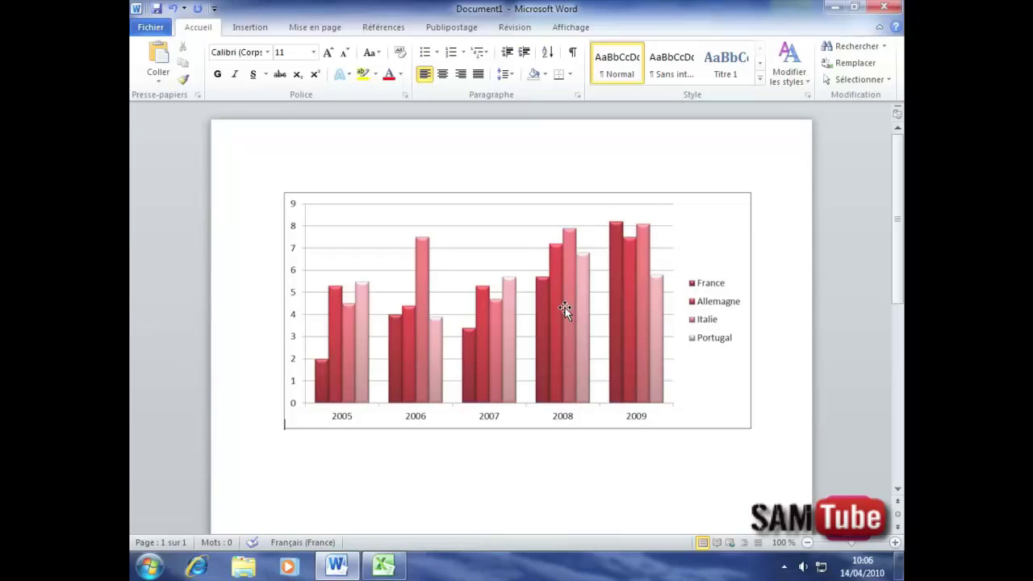
Replace the chart picture in the Word document with the data table A1:E6 copied from the Excel workbook
left_click(560, 316)
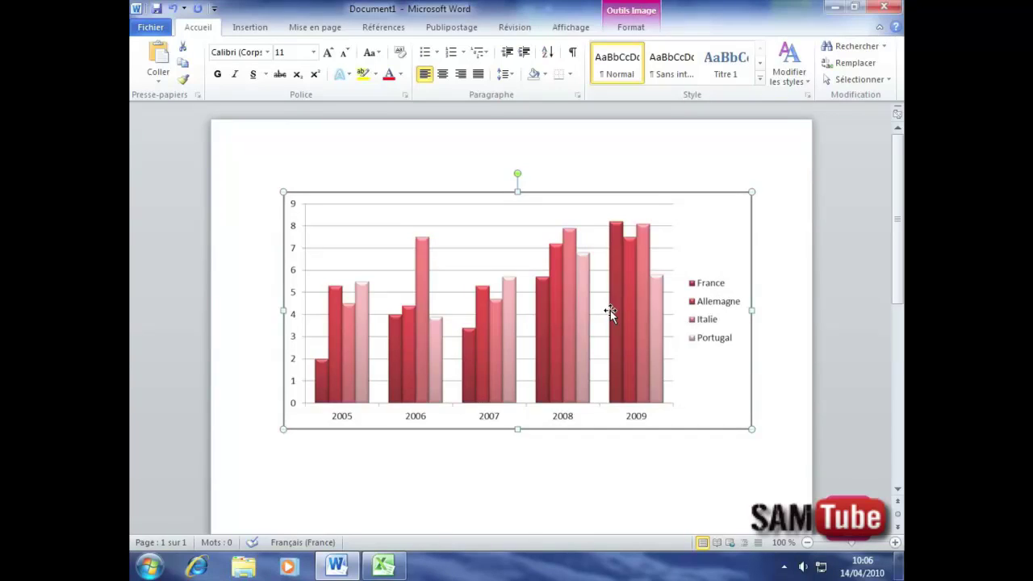
key("Delete")
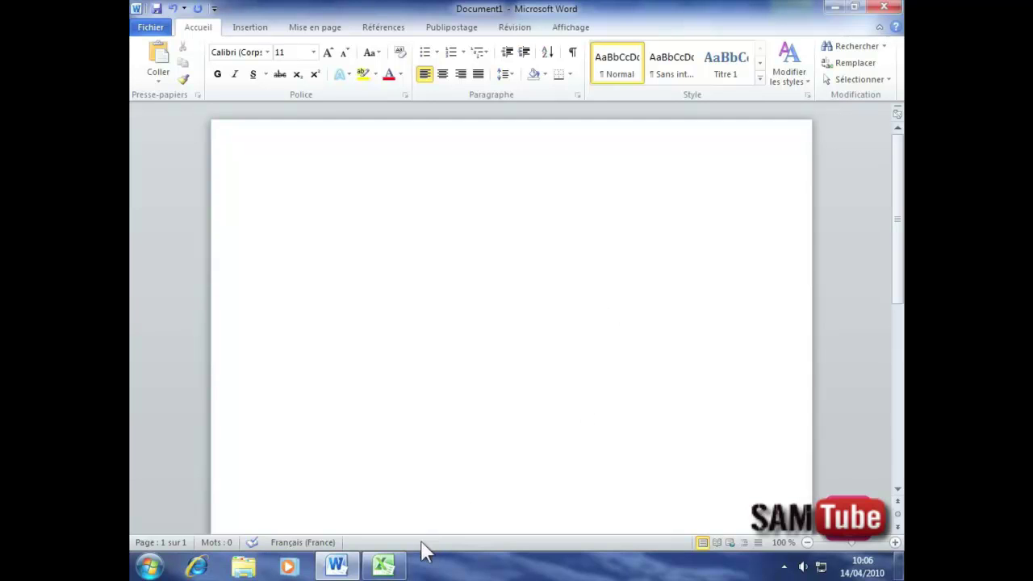
left_click(384, 565)
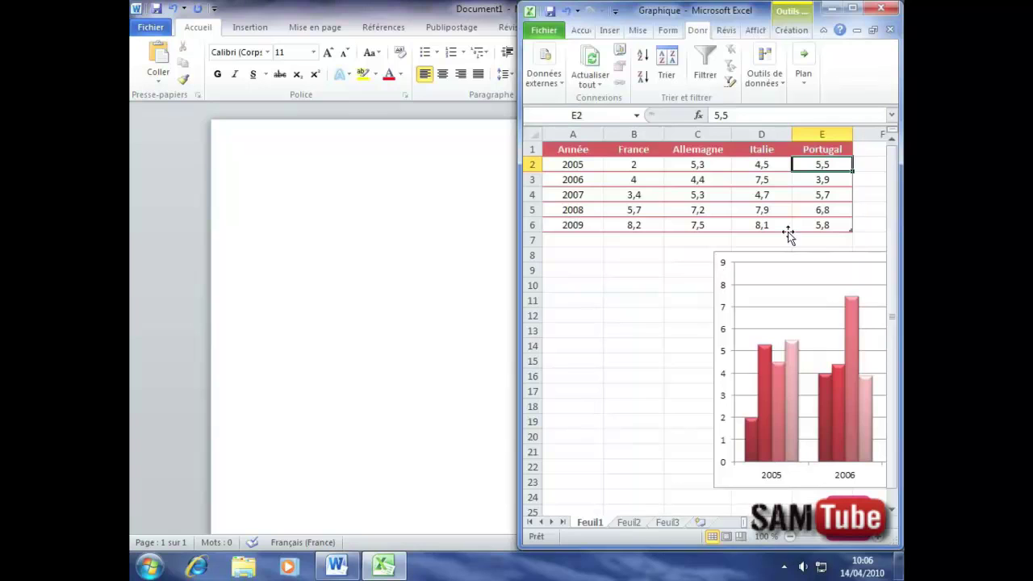
left_click_drag(822, 226, 567, 149)
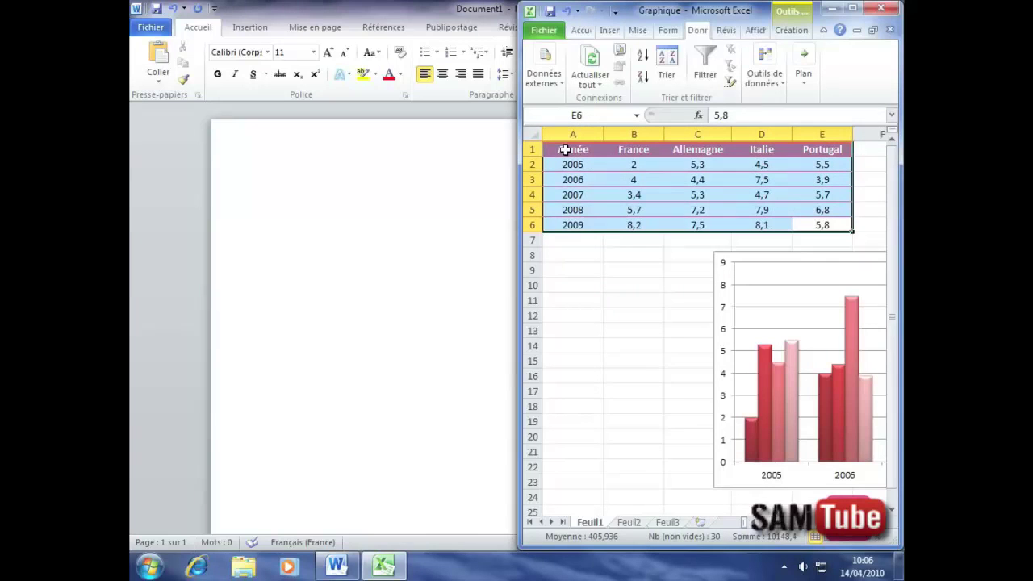
right_click(680, 184)
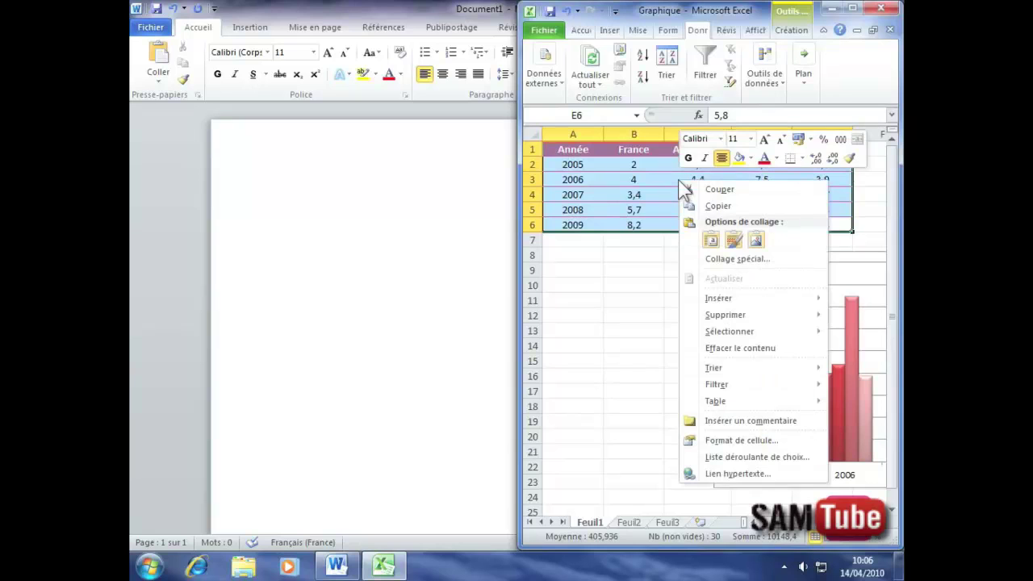
left_click(717, 206)
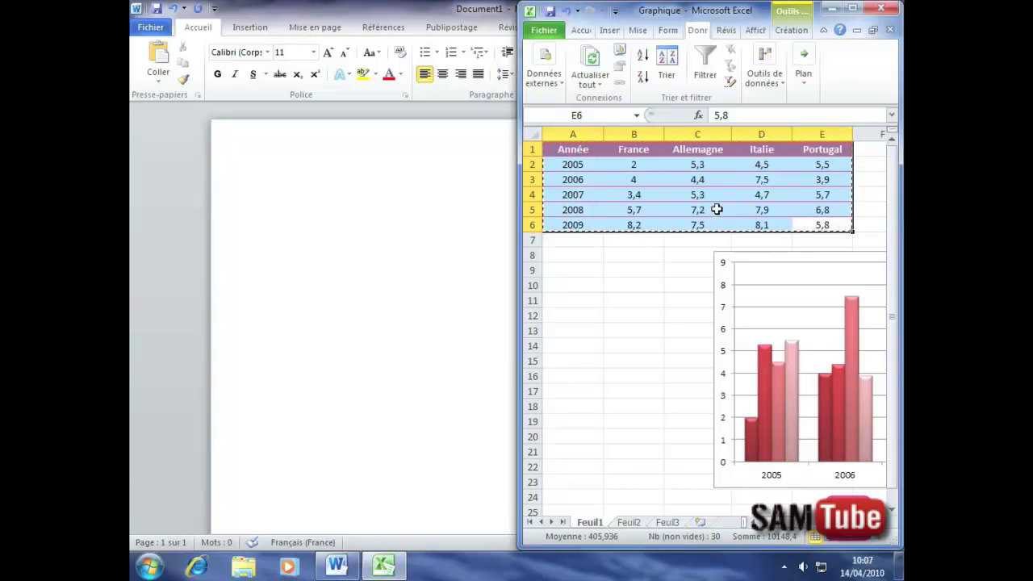
left_click(428, 263)
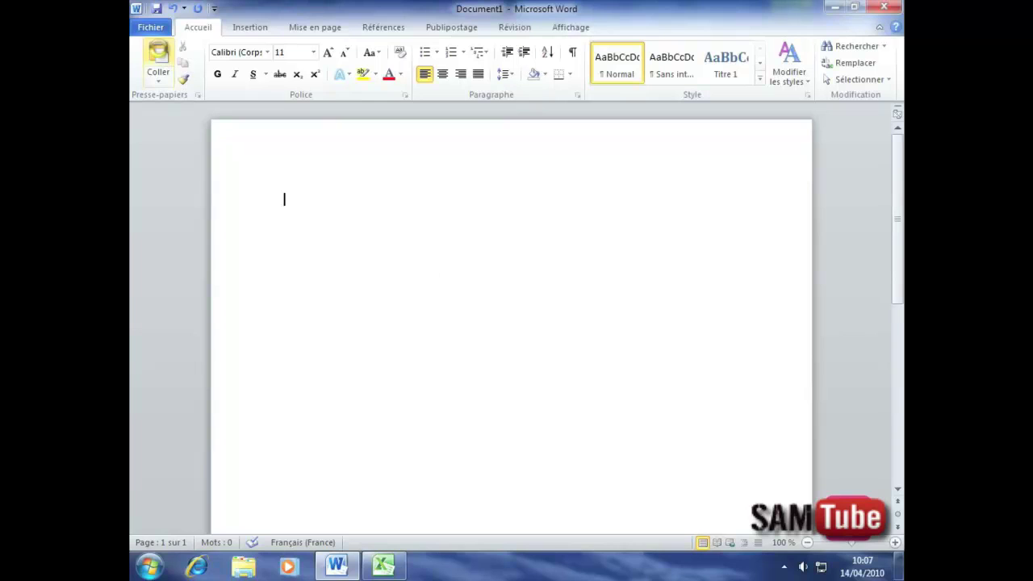
left_click(160, 55)
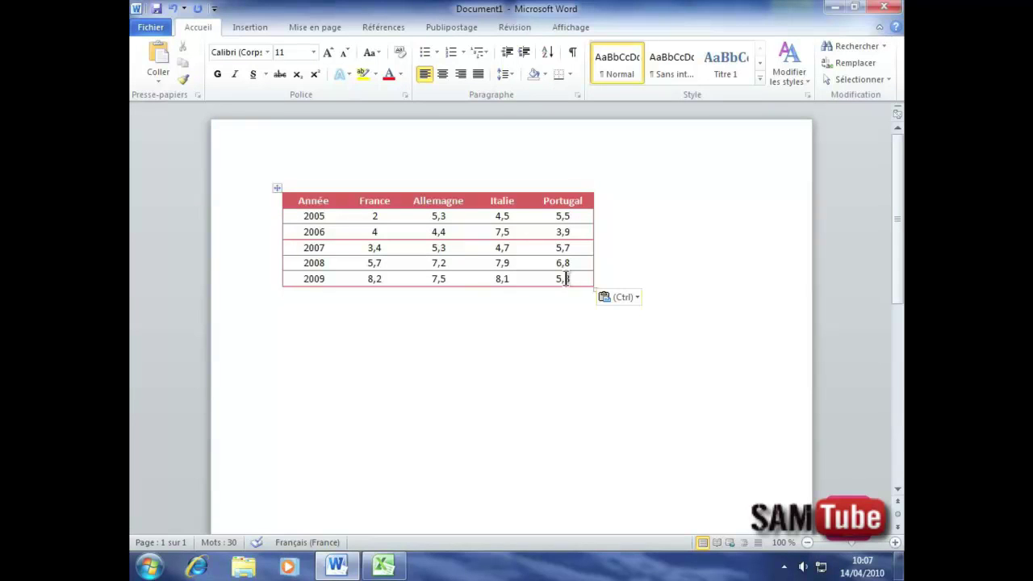
Set the 2009 value for Portugal to 8 in the pasted Word table
left_click_drag(569, 278, 557, 280)
type("8")
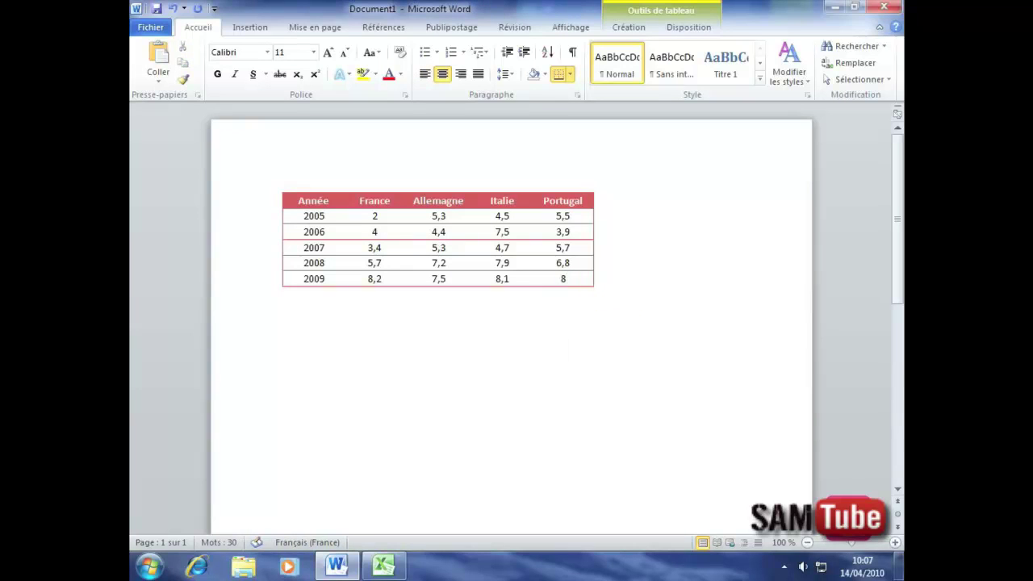
left_click(568, 345)
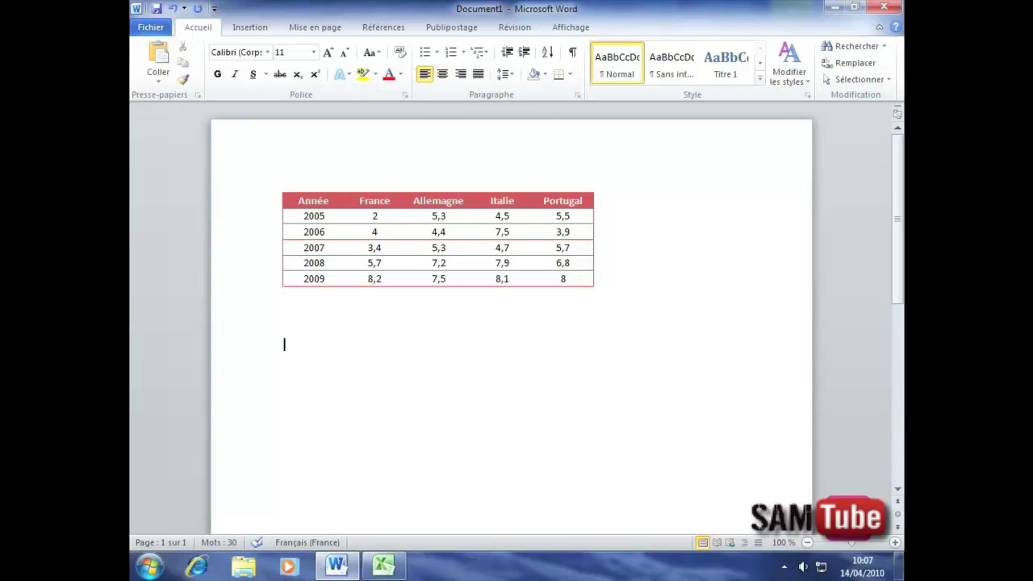